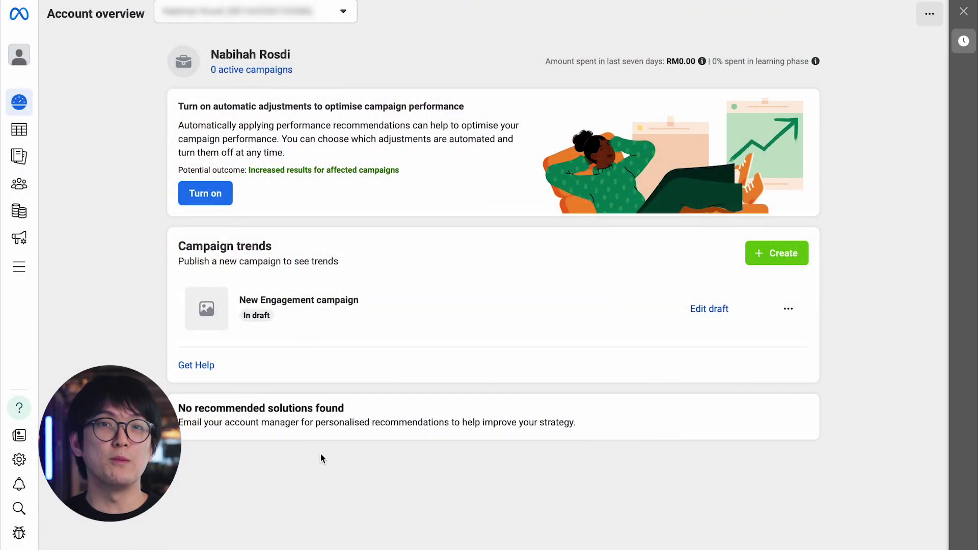
# Open the campaigns and ads table showing the draft New Engagement ad
pyautogui.click(36, 130)
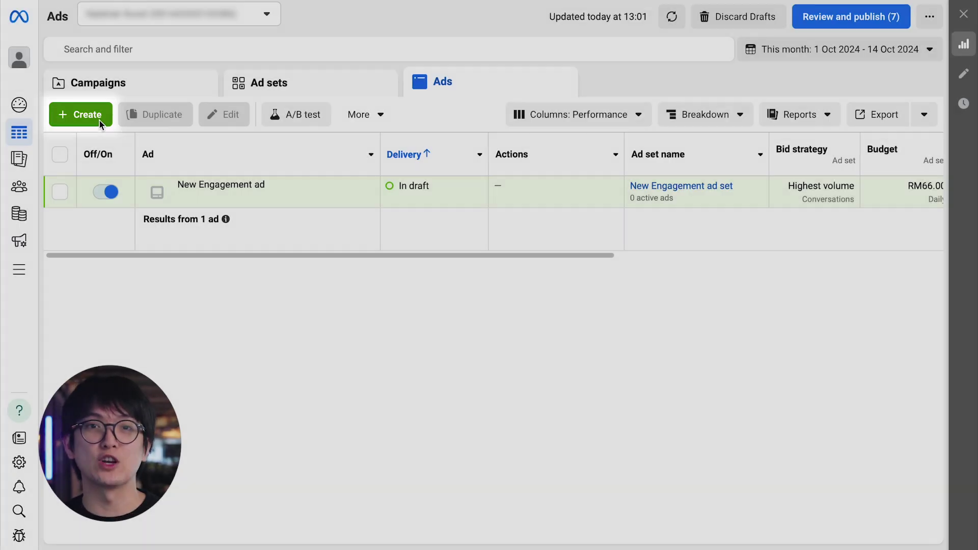
# Create a new campaign draft with the Engagement objective
pyautogui.click(81, 113)
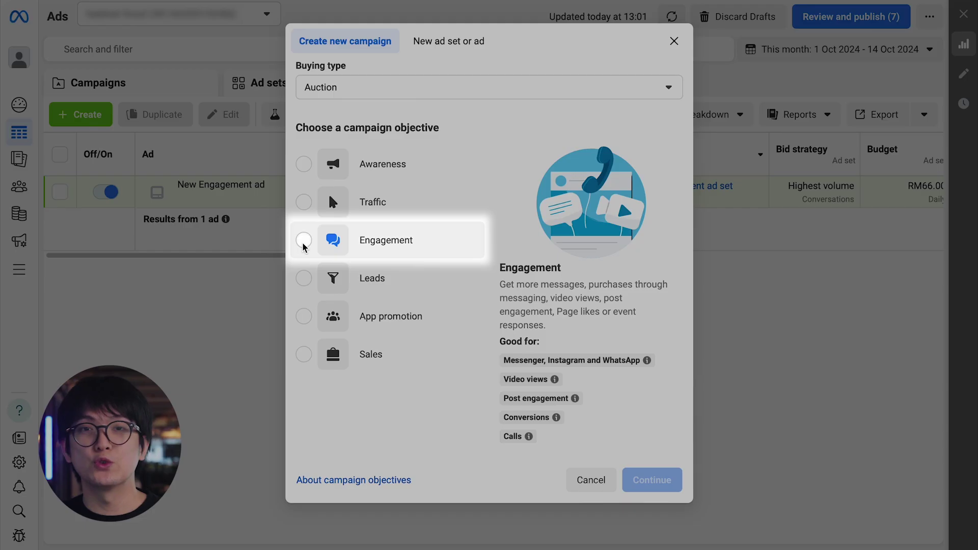
pyautogui.click(304, 240)
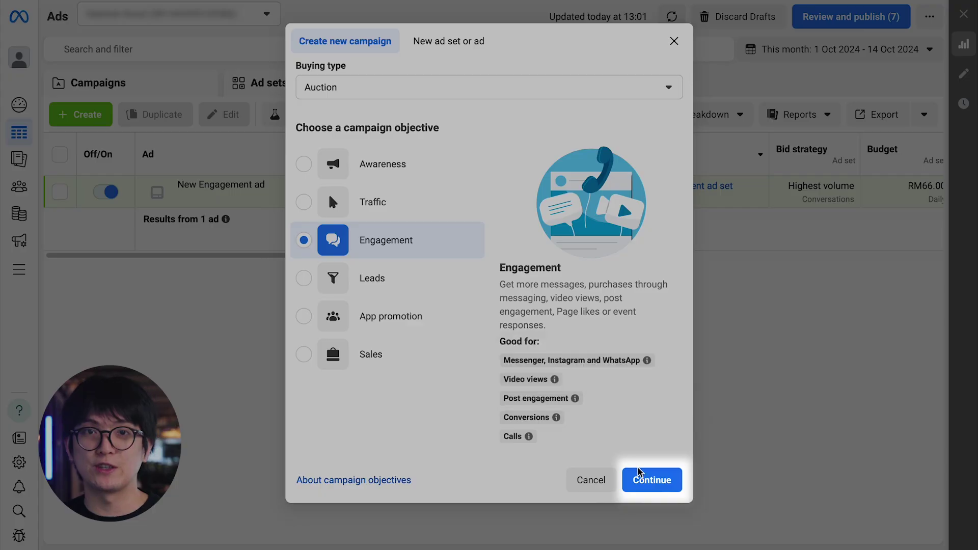
pyautogui.click(652, 479)
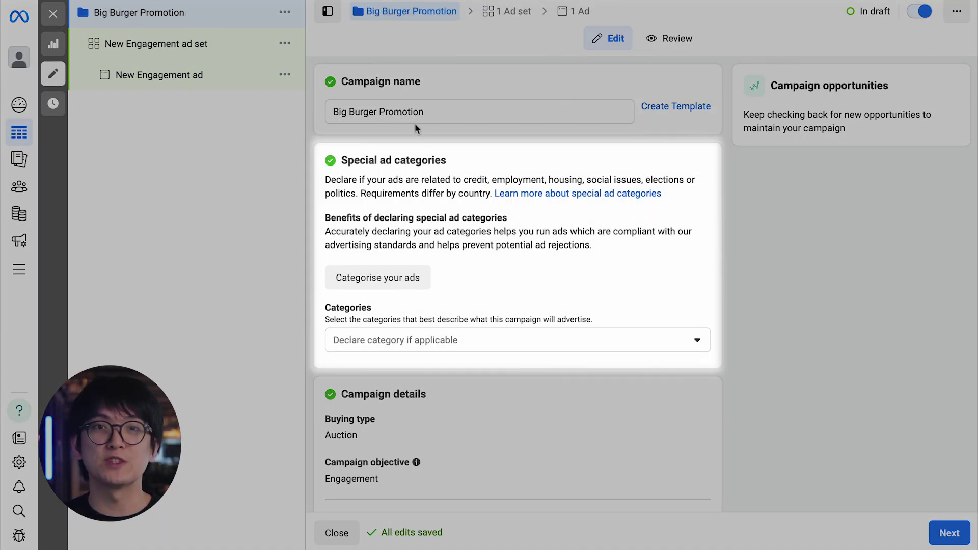
# Enable a 4-day Creative A/B test judged by cost per result
pyautogui.scroll(-4, 415, 122)
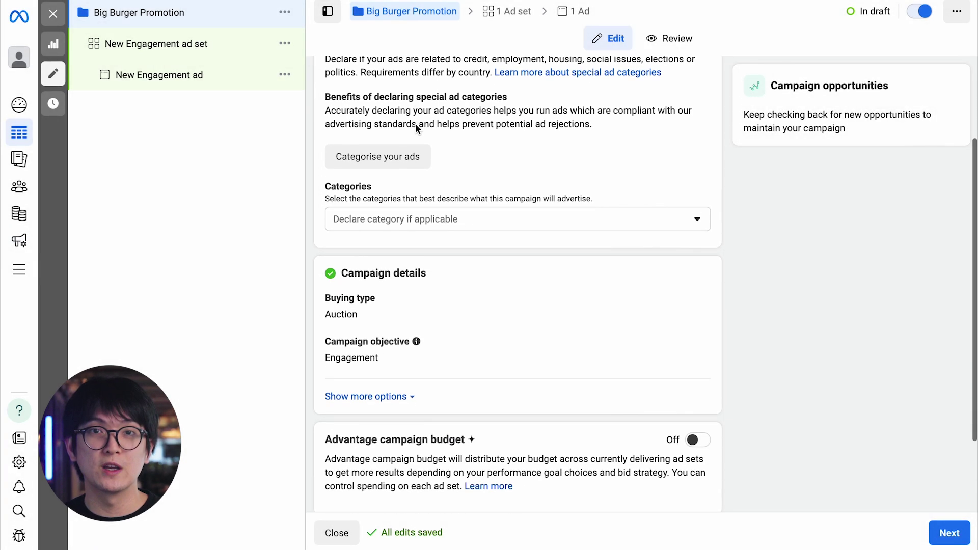
pyautogui.scroll(-1, 415, 123)
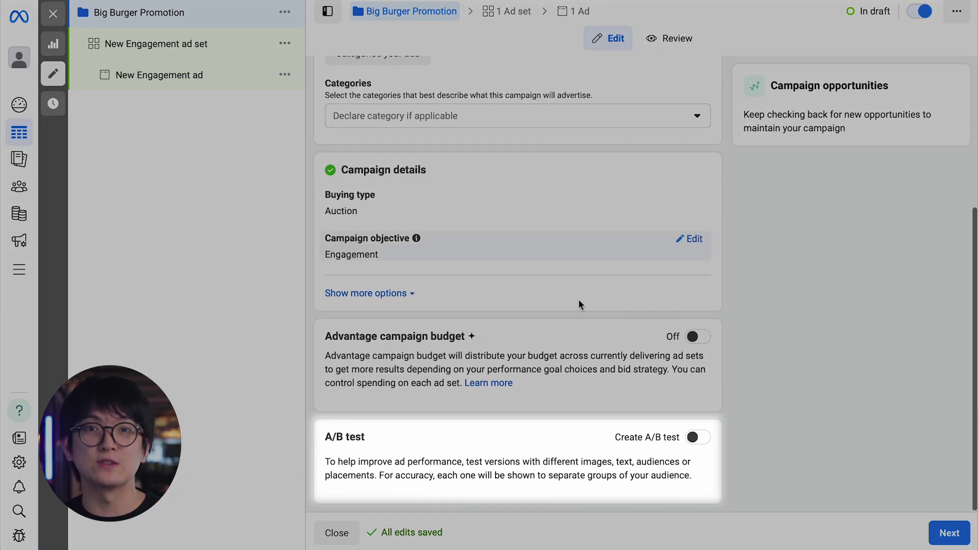
pyautogui.click(709, 439)
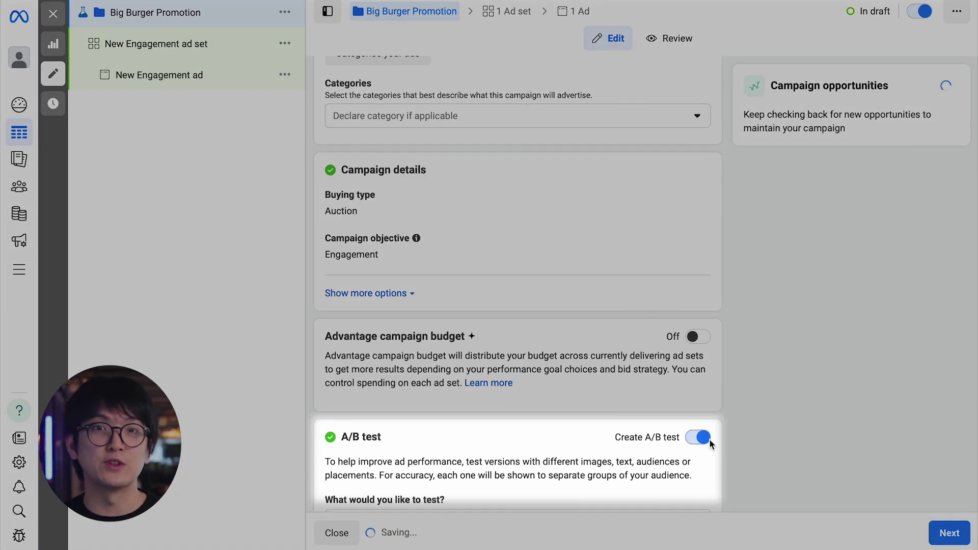
pyautogui.scroll(-3, 709, 439)
pyautogui.scroll(-2, 709, 445)
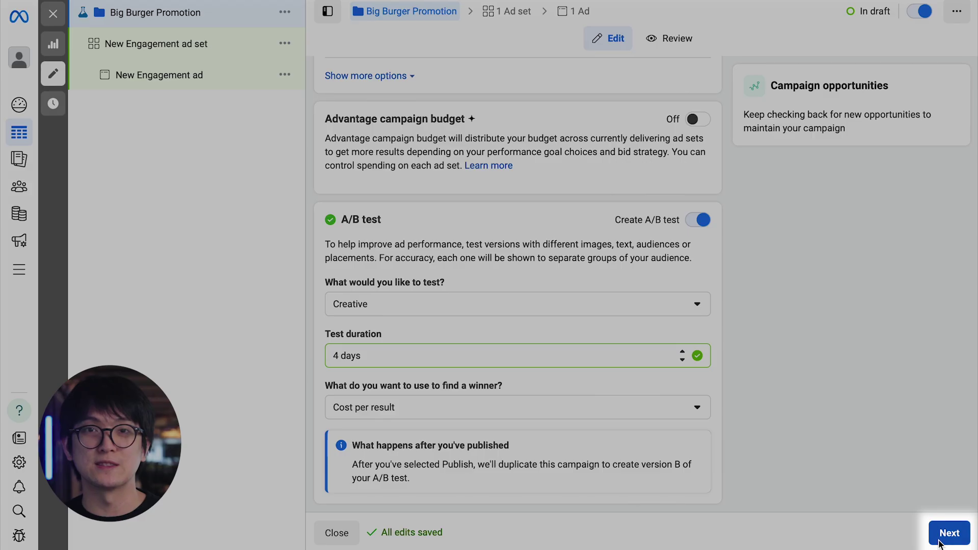
pyautogui.click(940, 540)
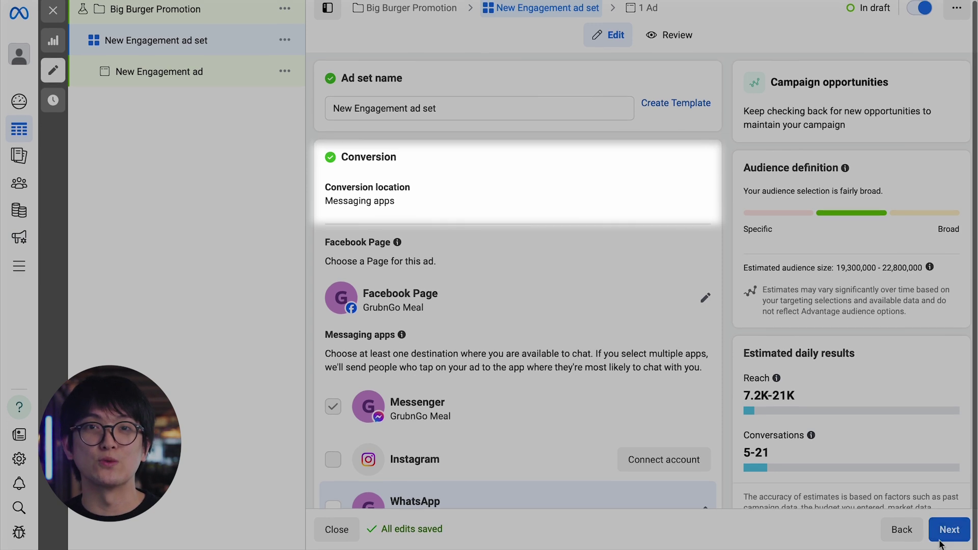
# Tick WhatsApp under Messaging apps as a second destination beside Messenger
pyautogui.scroll(-1, 932, 489)
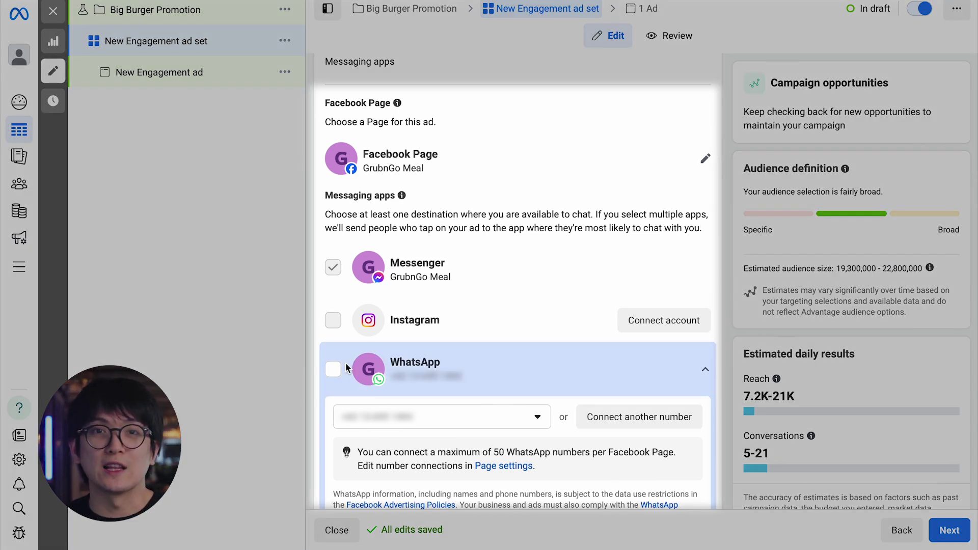
pyautogui.click(333, 369)
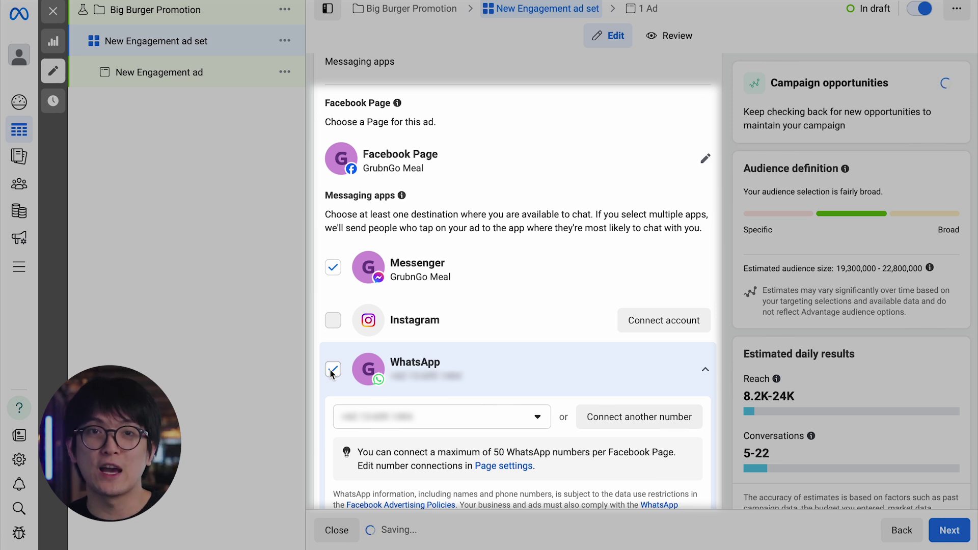
pyautogui.scroll(-7, 341, 388)
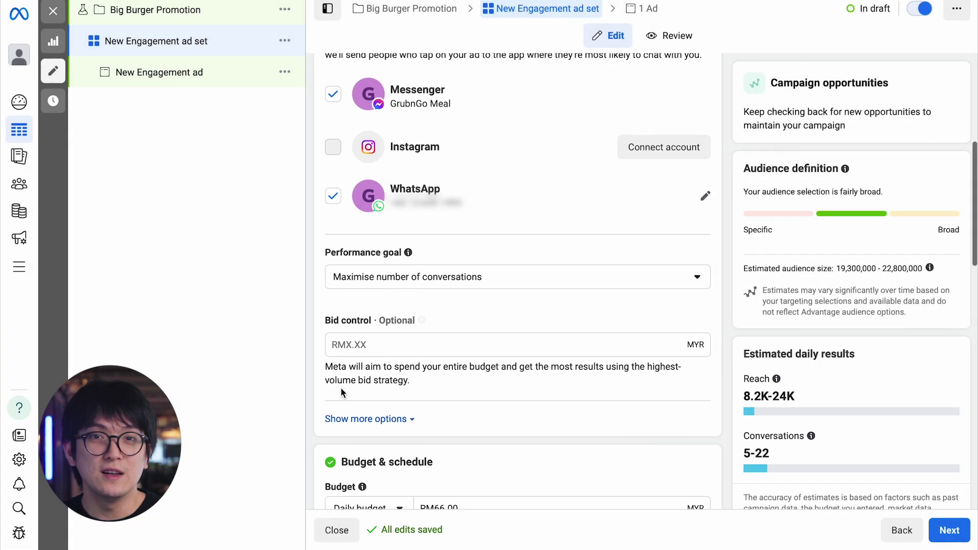
pyautogui.scroll(-6, 312, 395)
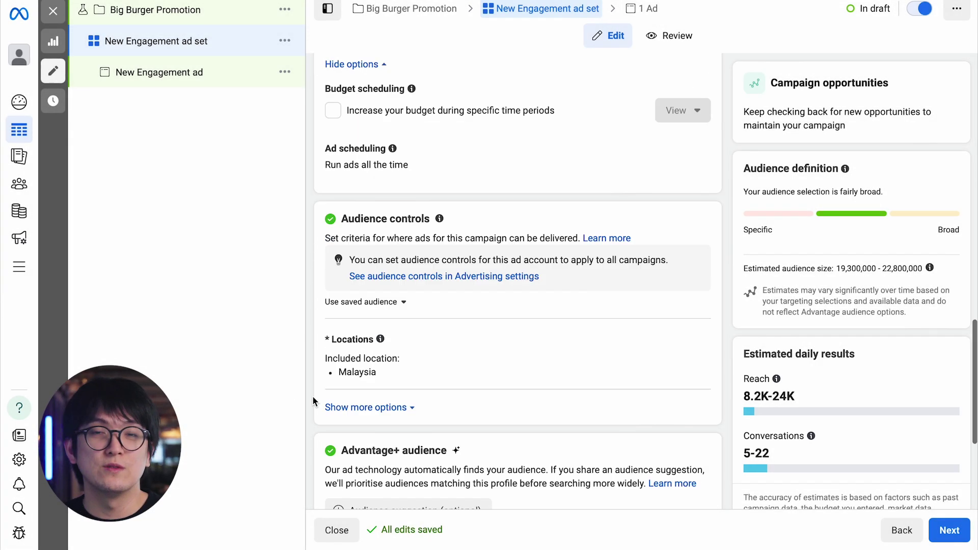
pyautogui.scroll(-4, 312, 395)
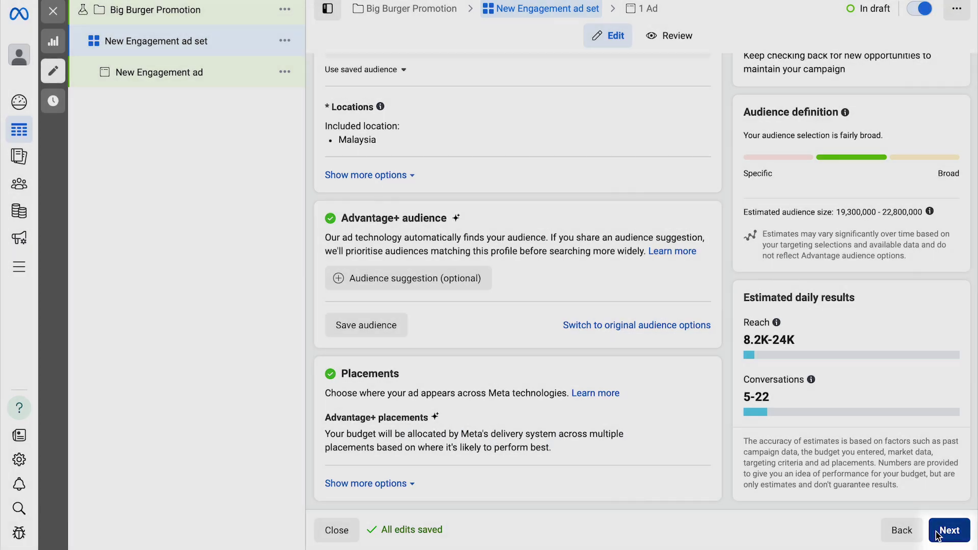
pyautogui.click(938, 534)
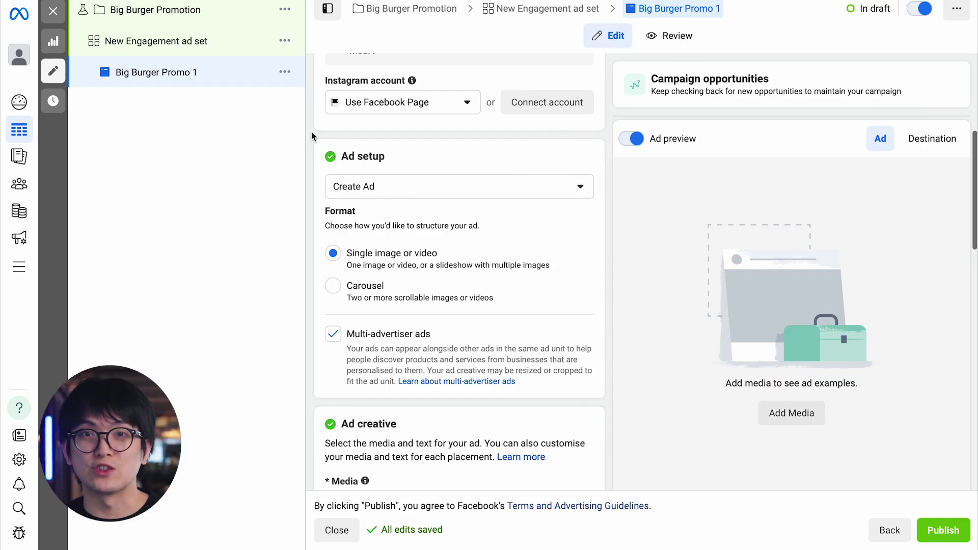
# Add the red burger 'Untitled design' image as ad media, accepting crop and optimisation
pyautogui.scroll(-1, 312, 134)
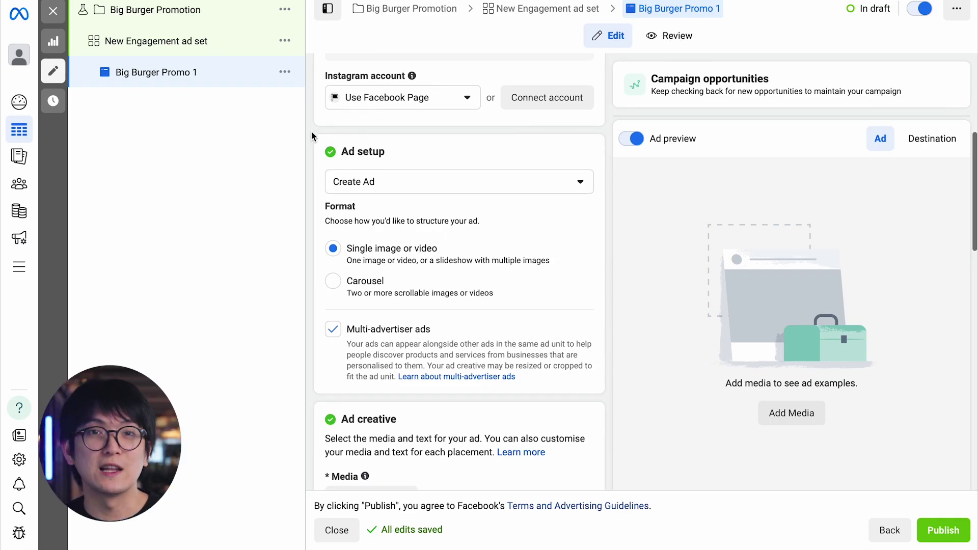
pyautogui.scroll(-2, 312, 134)
pyautogui.scroll(-5, 312, 134)
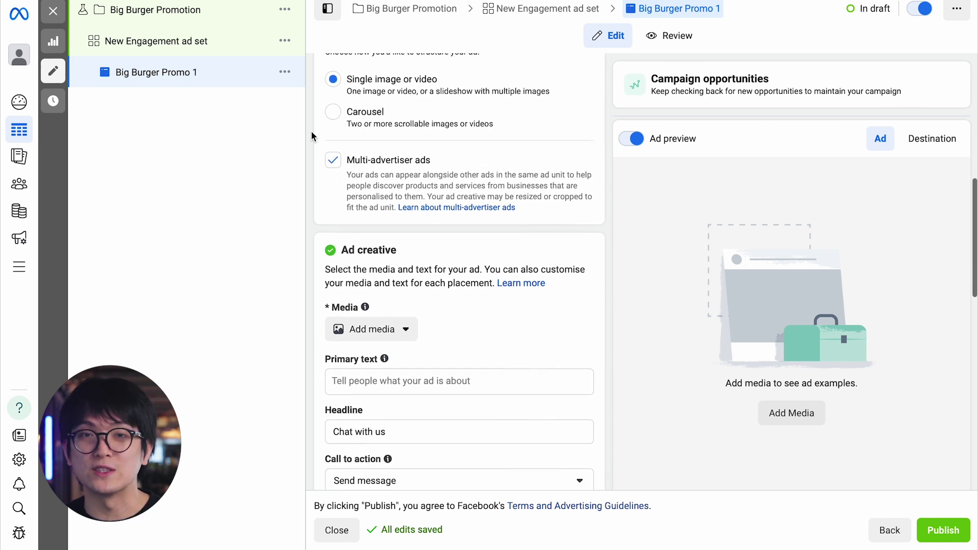
pyautogui.scroll(1, 312, 131)
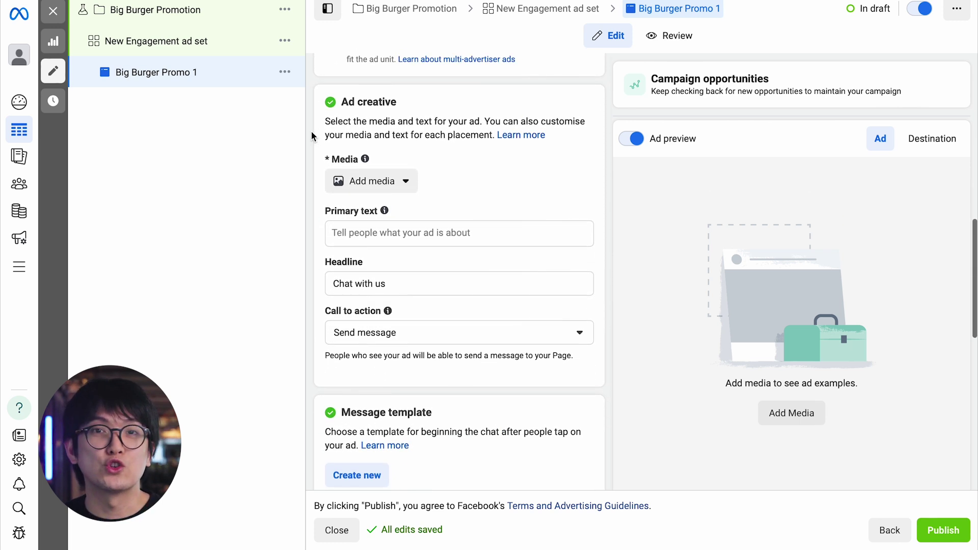
pyautogui.click(408, 180)
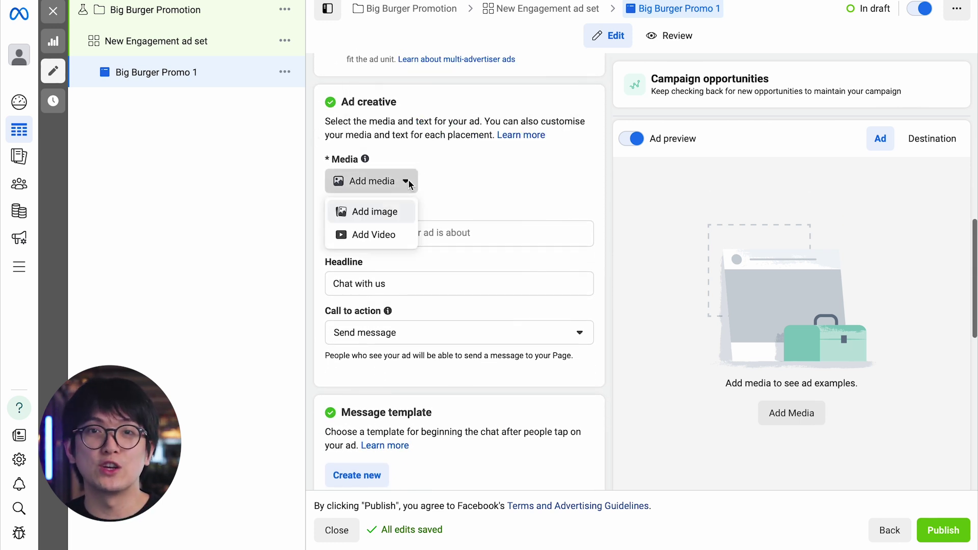
pyautogui.click(403, 212)
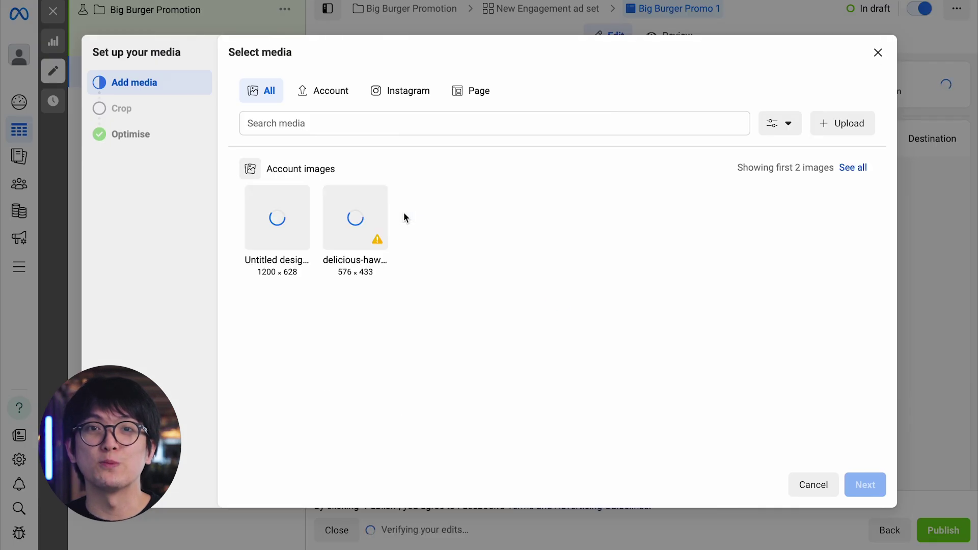
pyautogui.click(300, 219)
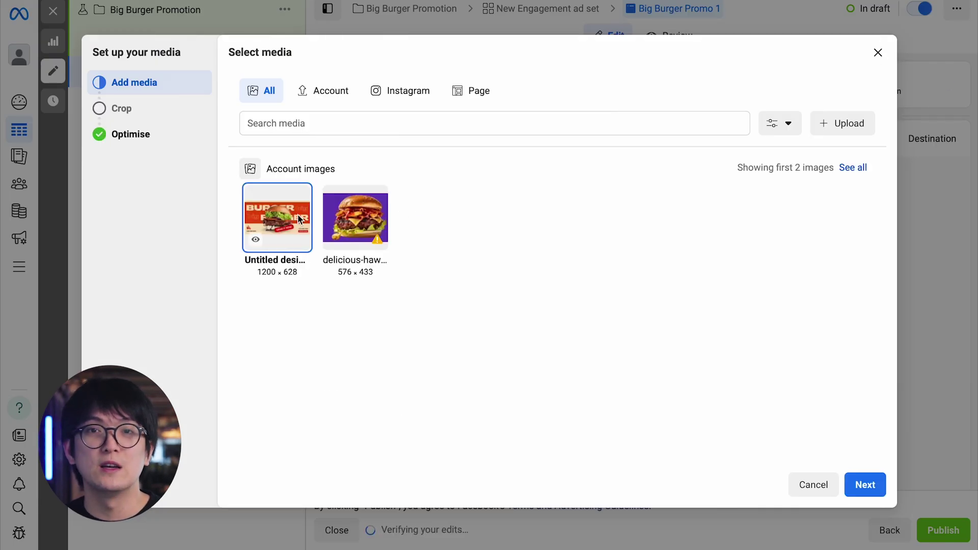
pyautogui.click(883, 497)
pyautogui.click(857, 494)
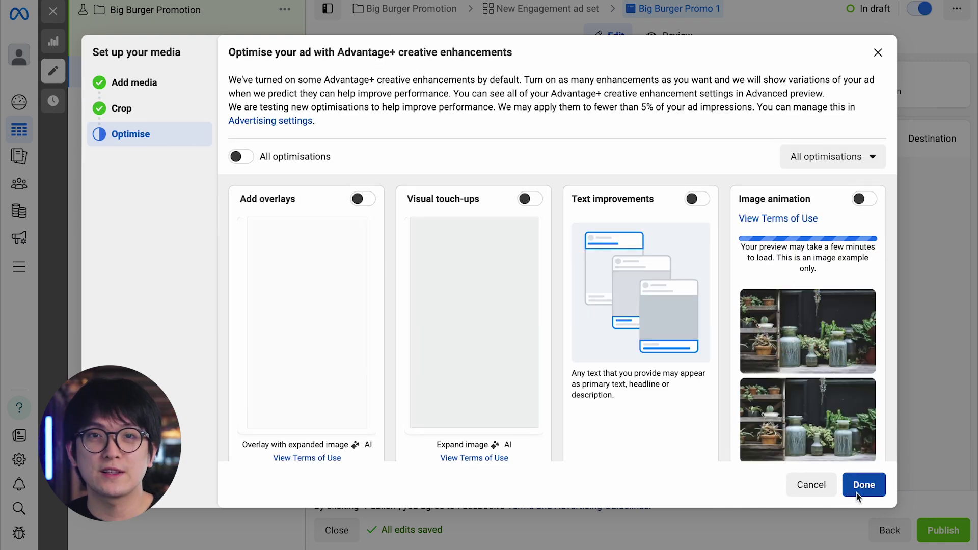
pyautogui.click(857, 493)
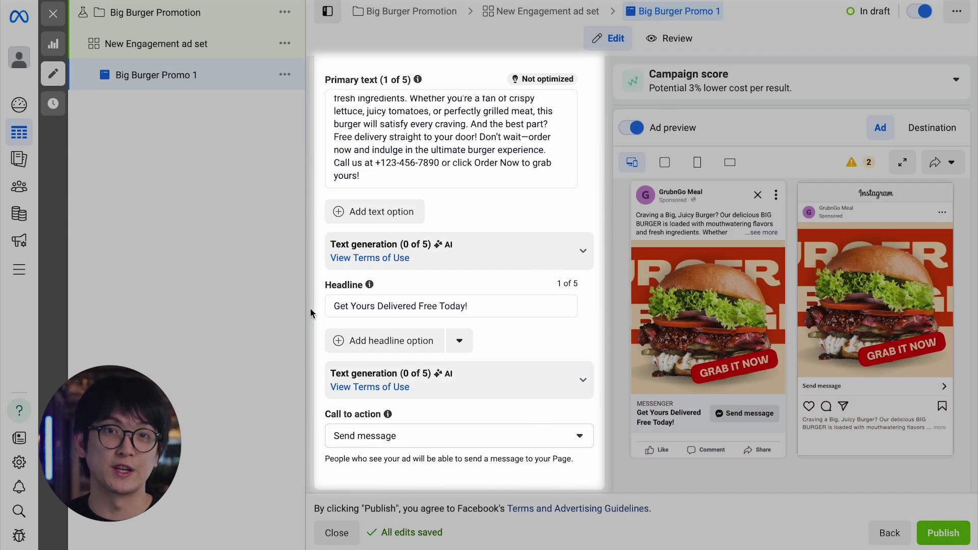
# Enter ref=yourreference in the Tracking URL parameters field
pyautogui.scroll(-9, 313, 214)
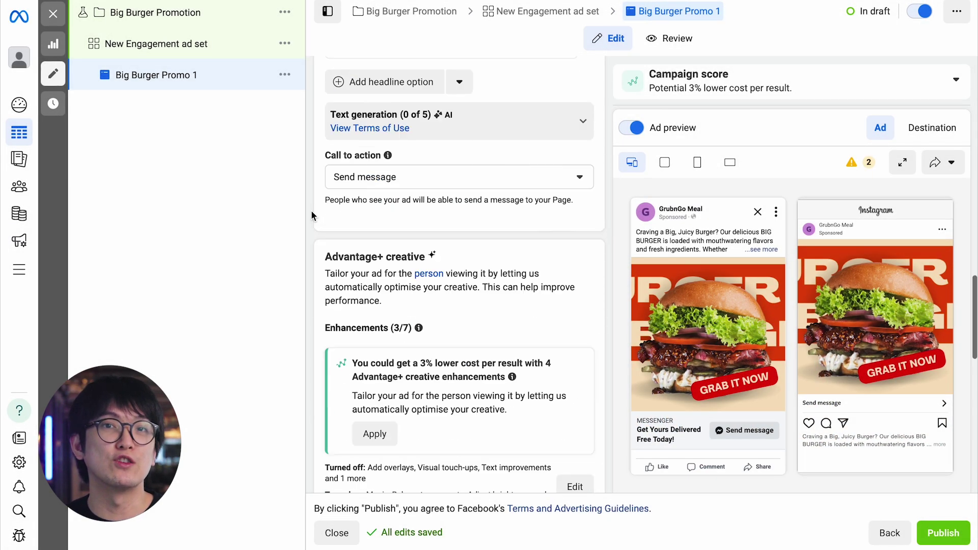
pyautogui.scroll(-4, 312, 210)
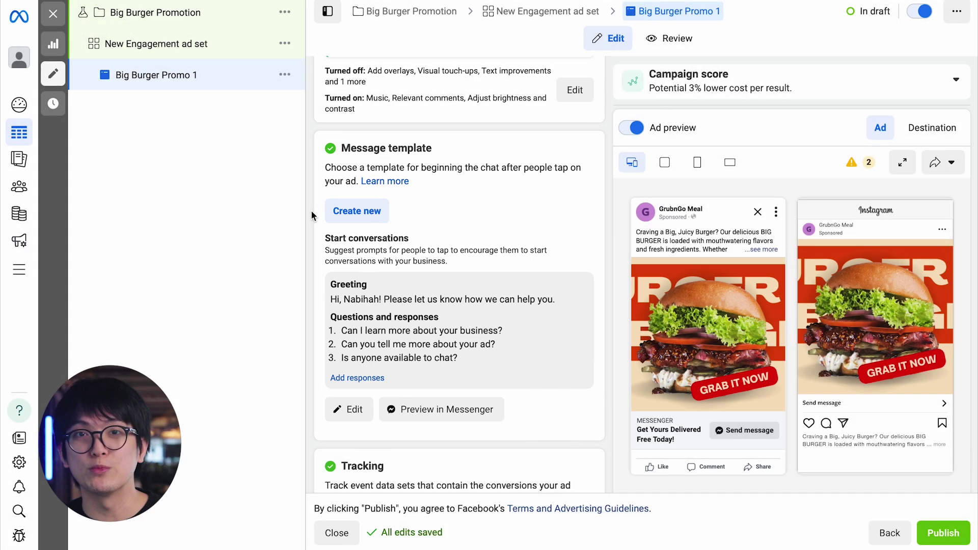
pyautogui.scroll(-5, 310, 206)
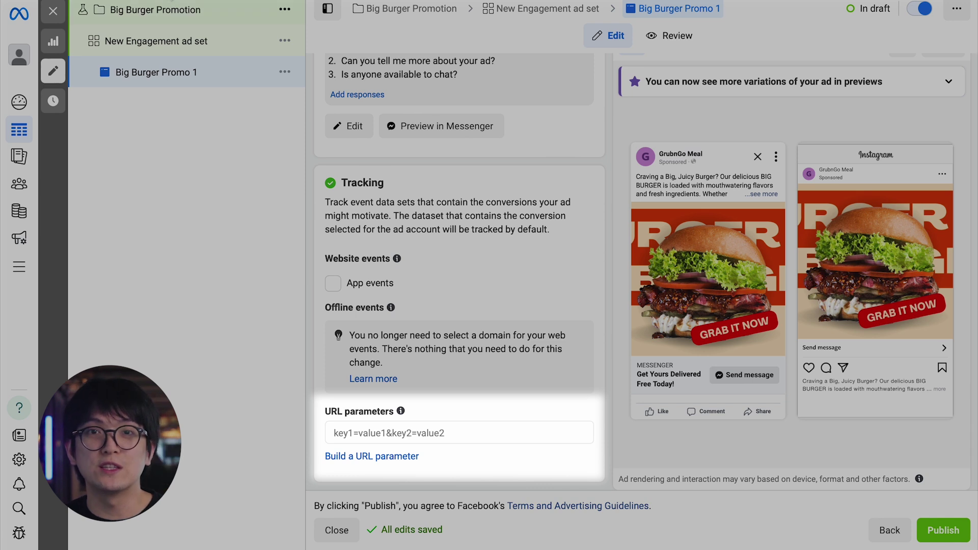
pyautogui.write('ref=yourreference')
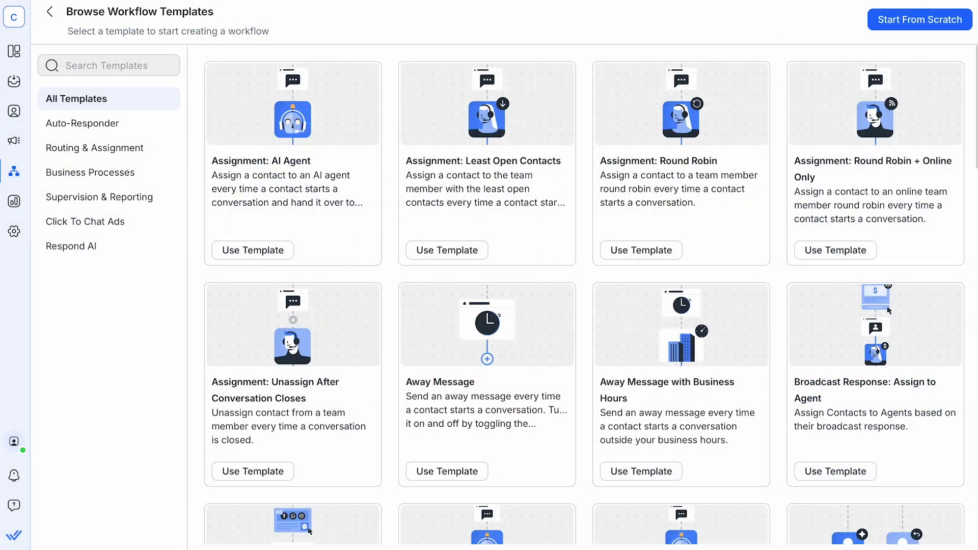
# Scroll through the workflow template gallery of assignment, away-message and broadcast templates
pyautogui.scroll(-2, 584, 295)
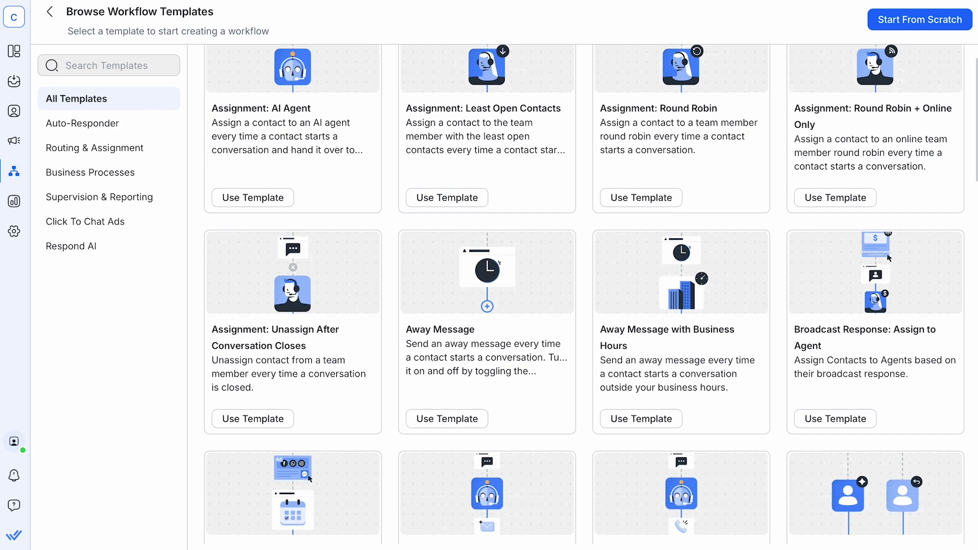
pyautogui.scroll(-2, 583, 295)
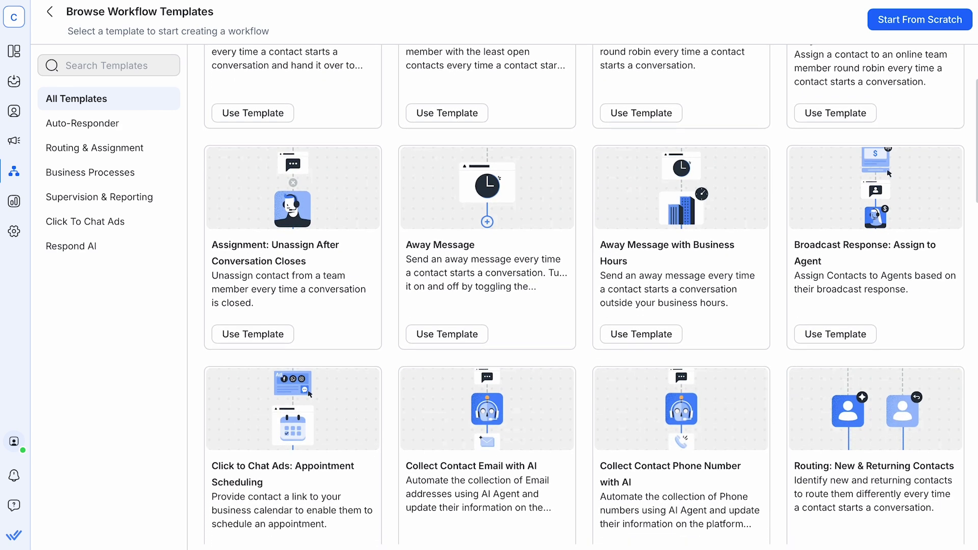
pyautogui.scroll(-2, 584, 295)
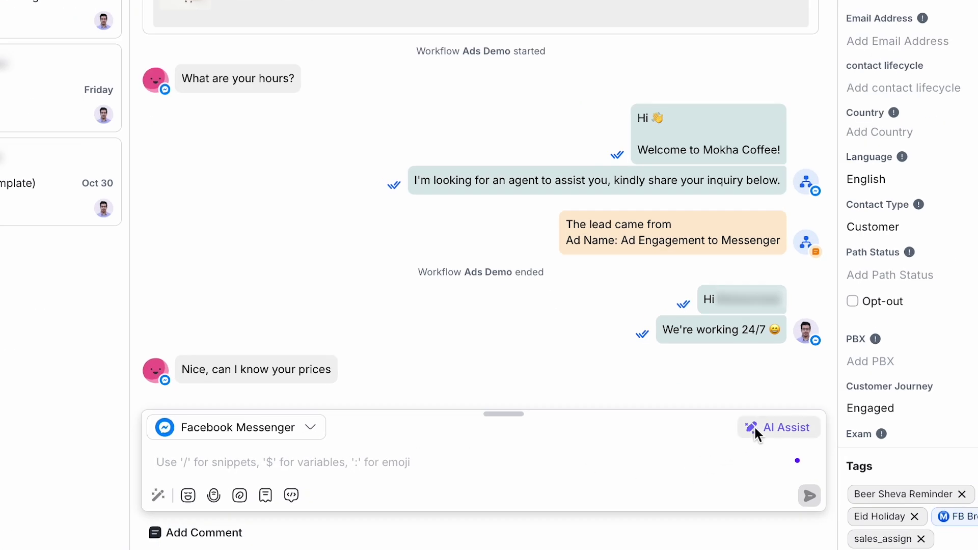
# Send an AI-drafted coffee bean price reply, then a grammar-fixed reply about chat ordering and delivery
pyautogui.click(737, 459)
pyautogui.press('Return')
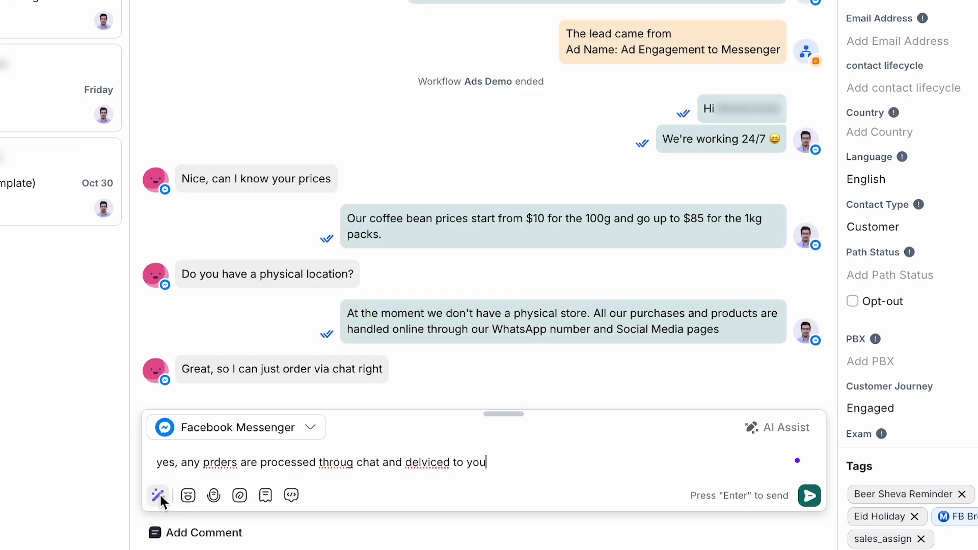
pyautogui.click(159, 495)
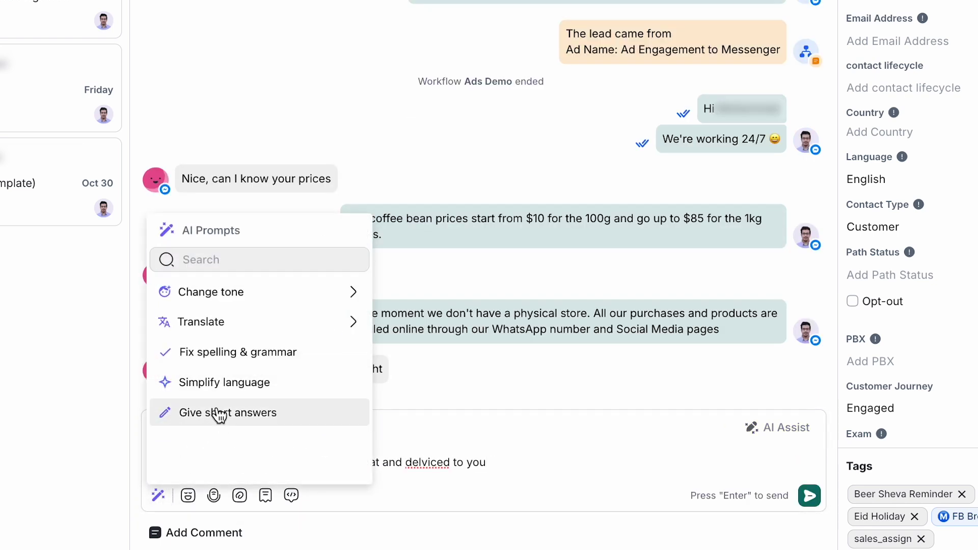
pyautogui.click(257, 352)
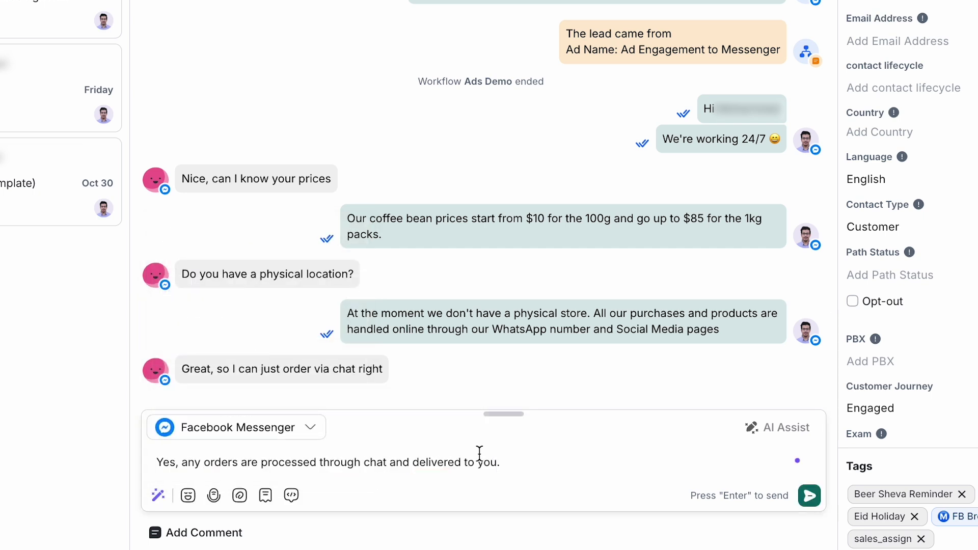
pyautogui.press('Return')
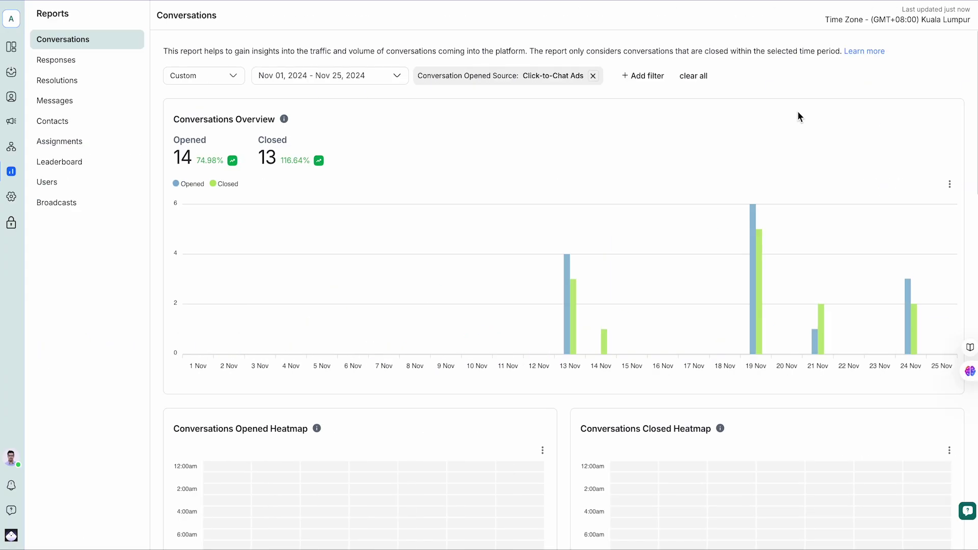
# Scroll down to the weekday heatmaps of opened and closed conversations
pyautogui.scroll(-6, 688, 178)
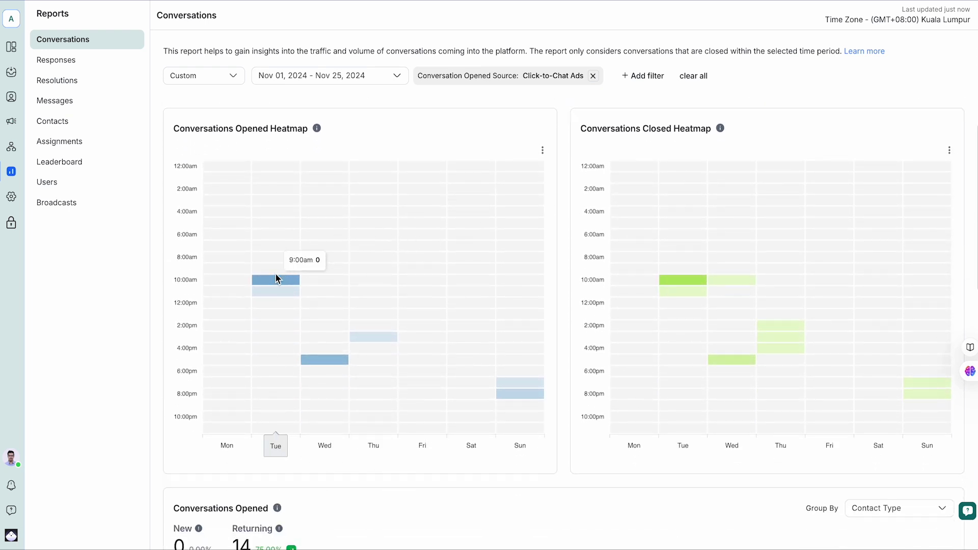
pyautogui.moveTo(325, 364)
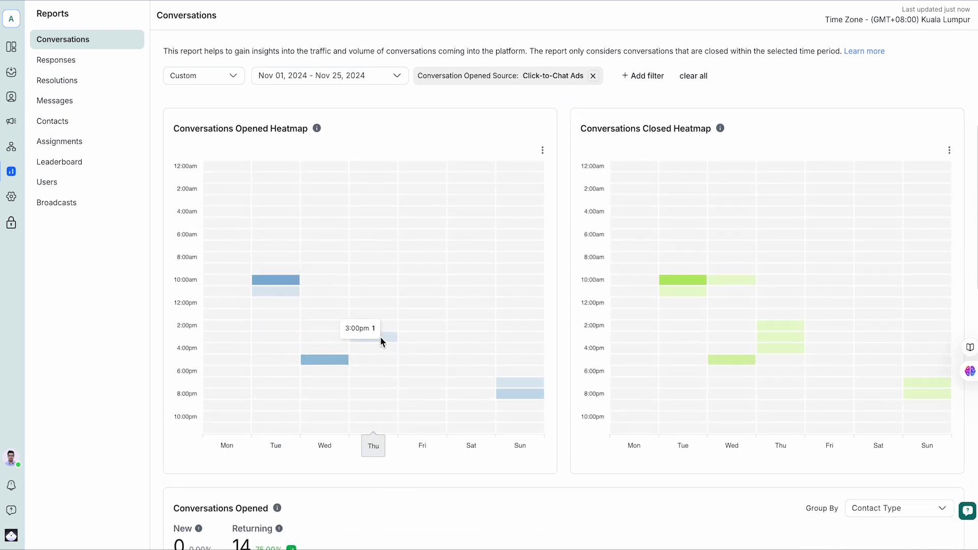